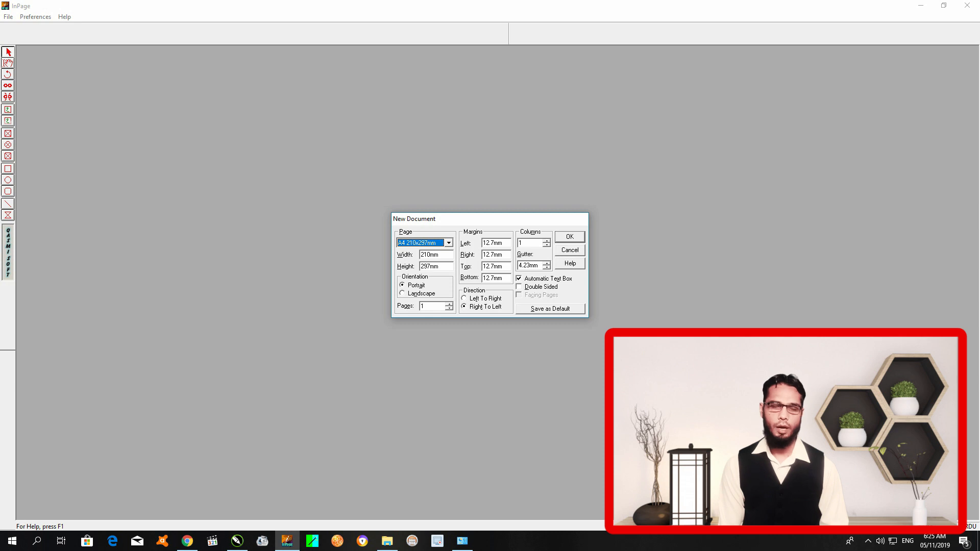
Create a one-page A4 portrait document with 12.7 mm margins and right-to-left direction, and activate the selection tool.
key(Return)
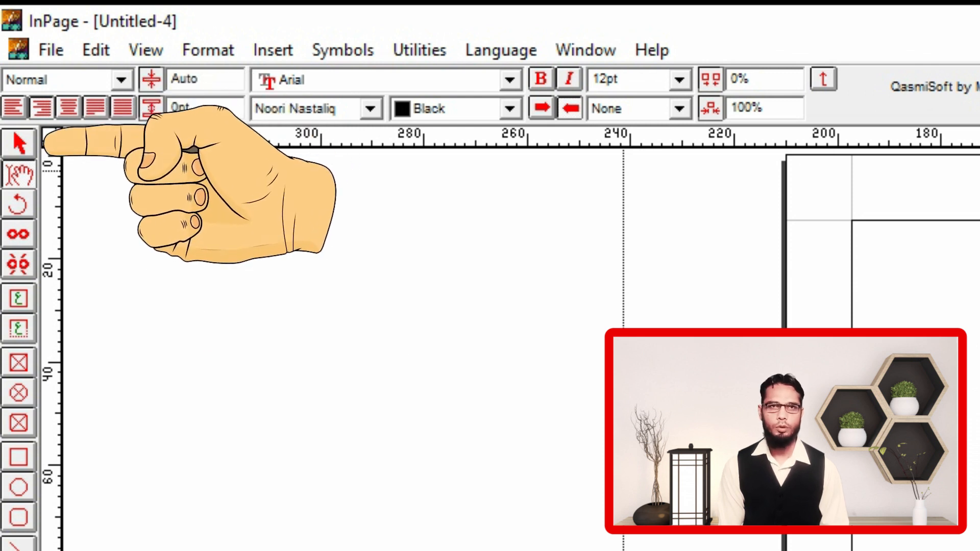
click(19, 144)
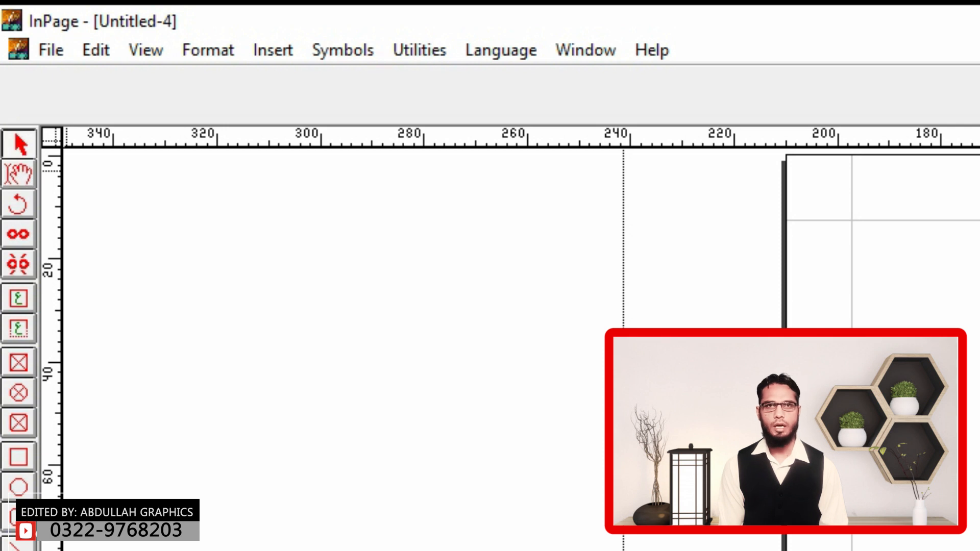
Place the jpeg picture from the LECTURE 13 folder directly on the page.
click(51, 50)
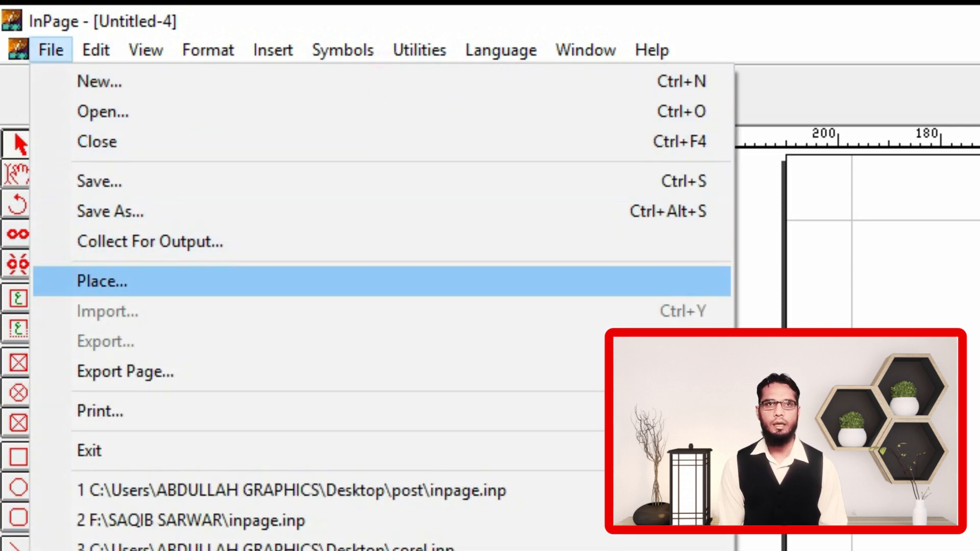
click(102, 281)
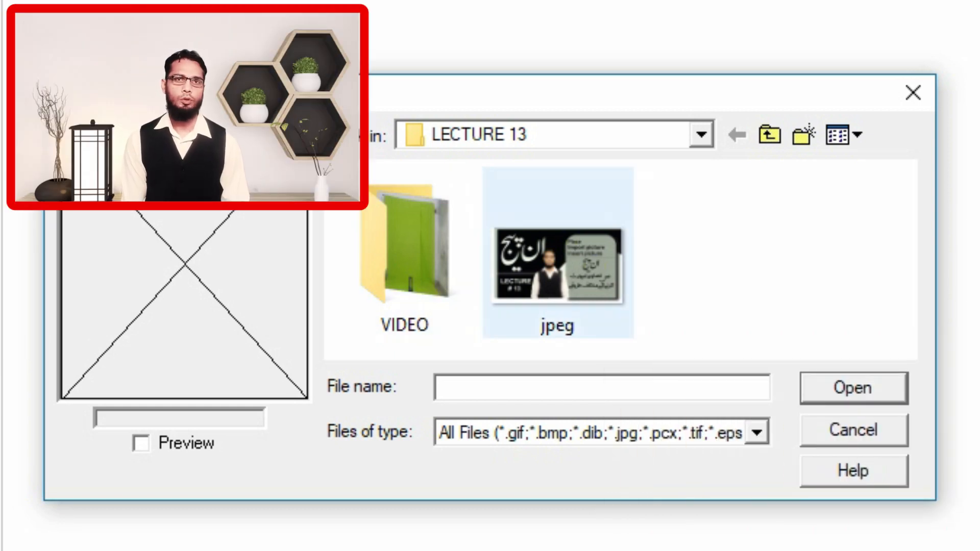
click(559, 270)
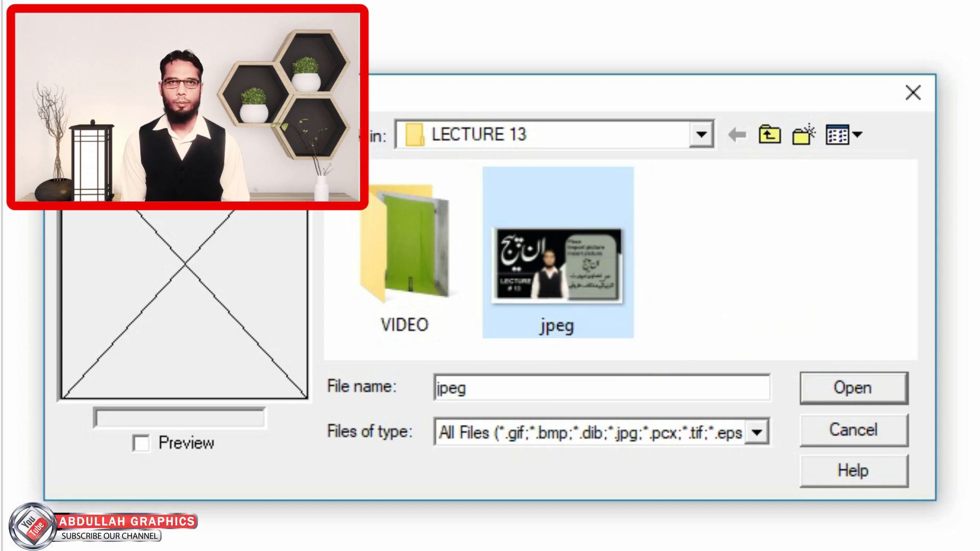
click(853, 388)
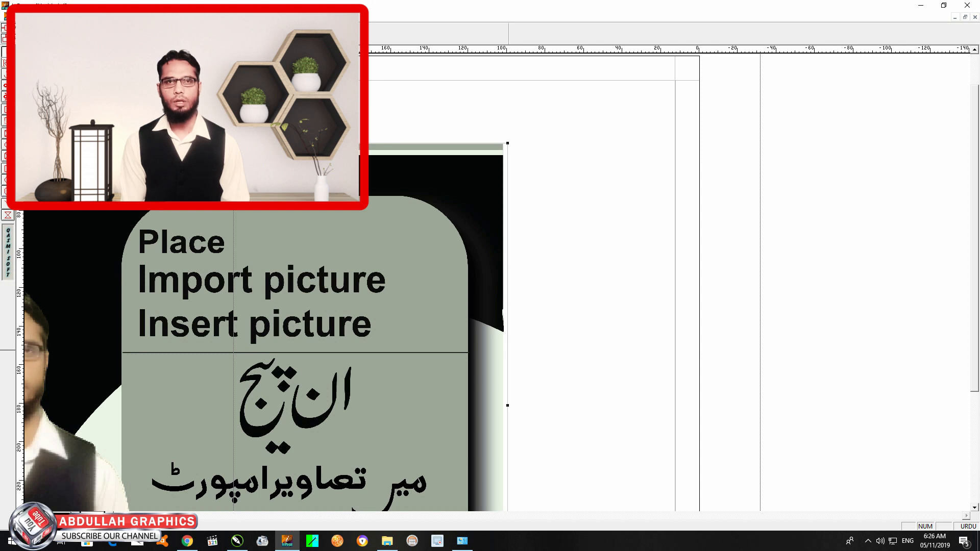
Move the placed picture across and down the page to bring its left part into view.
drag(230, 316, 854, 228)
drag(760, 59, 759, 75)
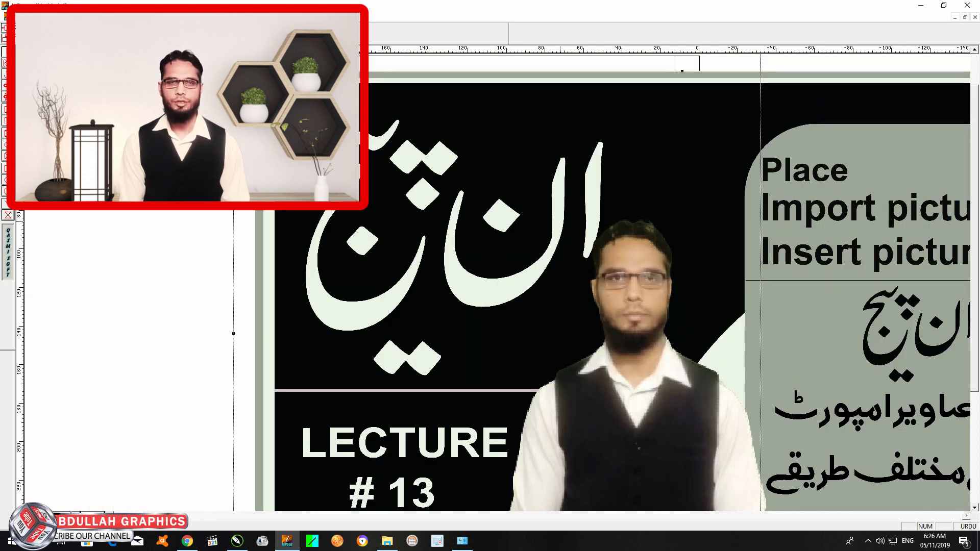
drag(506, 271, 506, 248)
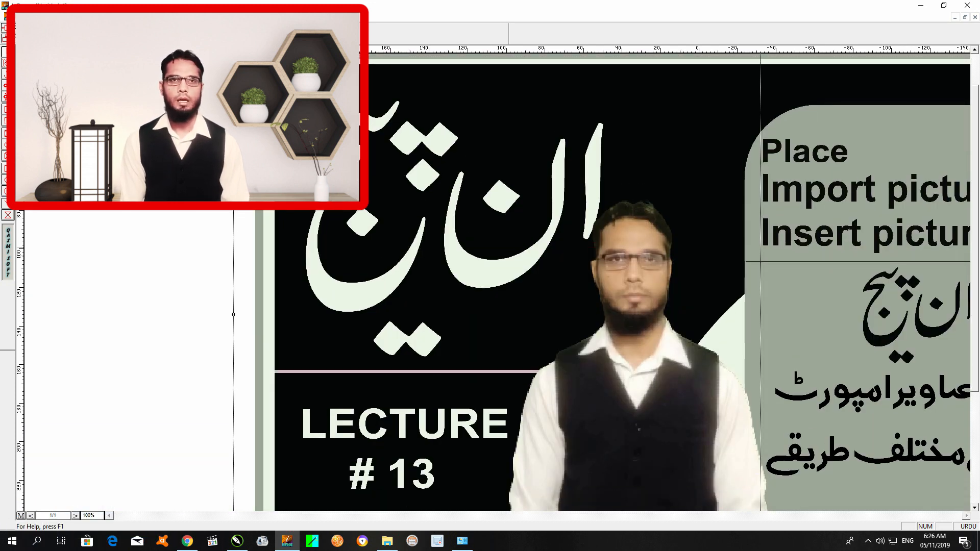
drag(407, 252, 407, 352)
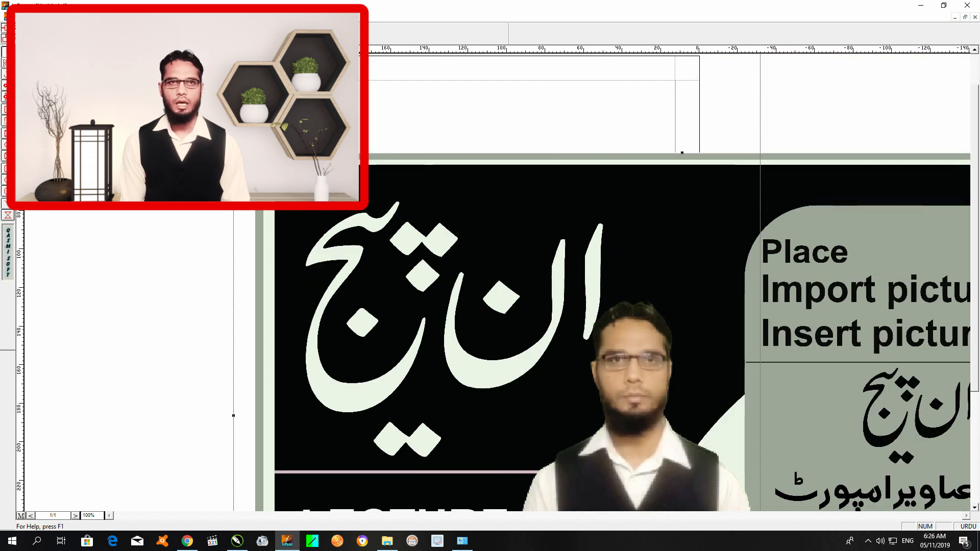
Crop the placed picture by pulling in its opposite frame corners, and delete it from the page.
drag(233, 152, 623, 362)
drag(813, 443, 445, 165)
drag(436, 236, 425, 275)
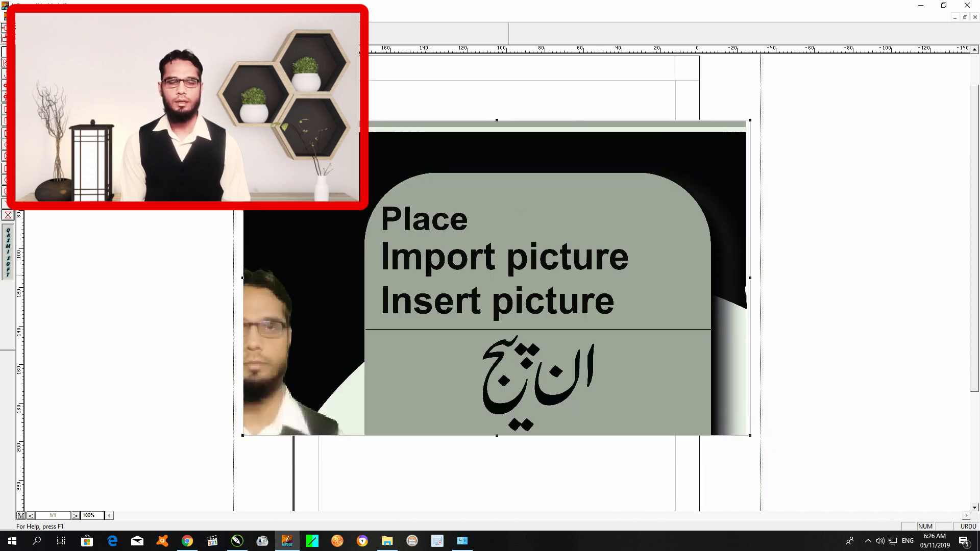
key(Delete)
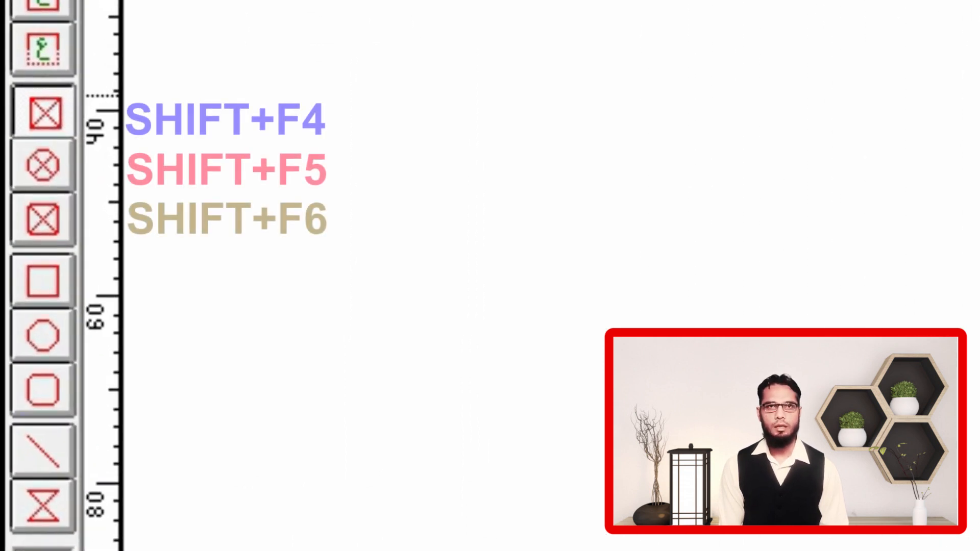
Draw a rectangular picture box about 130 mm wide and 72 mm high in the upper part of the page.
key(shift+F5)
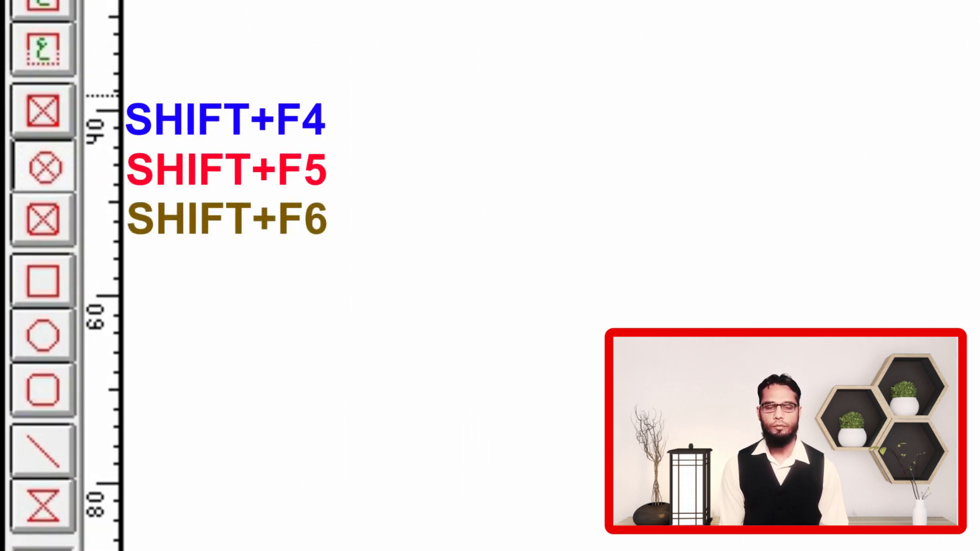
key(shift+F6)
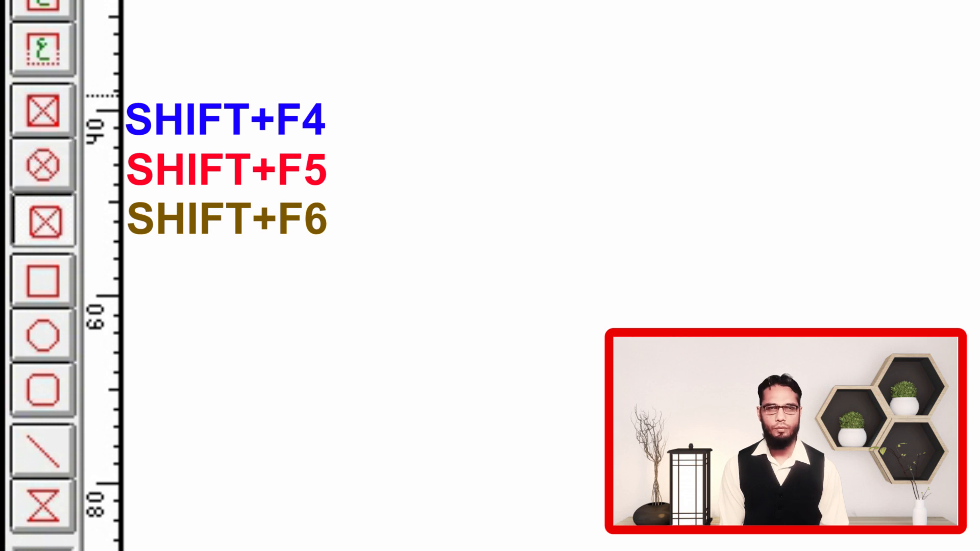
key(shift+F4)
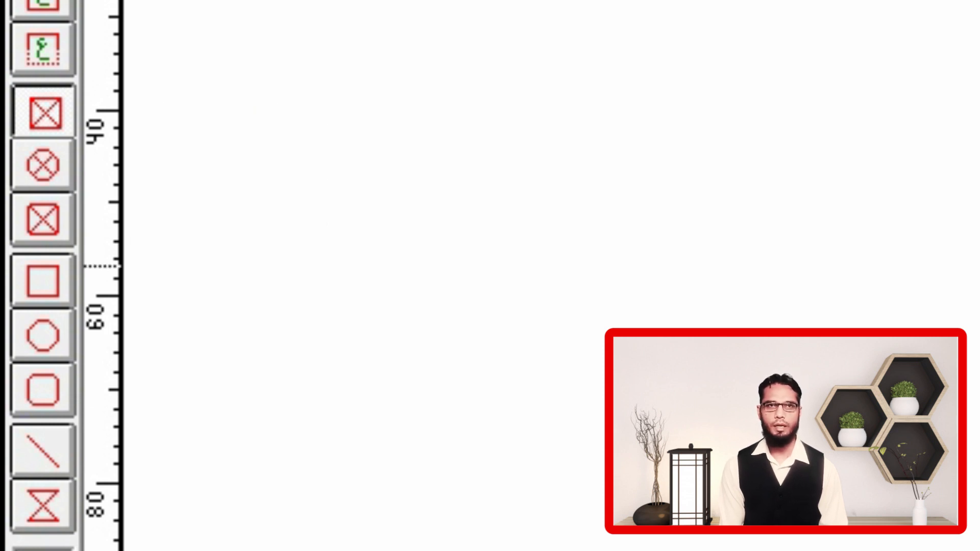
drag(396, 165, 647, 304)
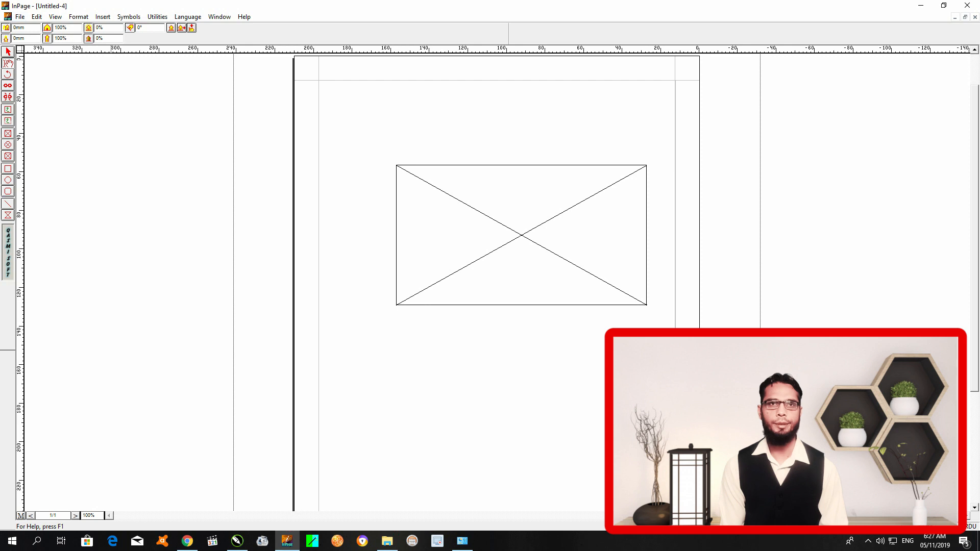
Import the jpeg picture from the LECTURE 13 folder into the rectangular box and adjust its position inside the frame.
click(20, 17)
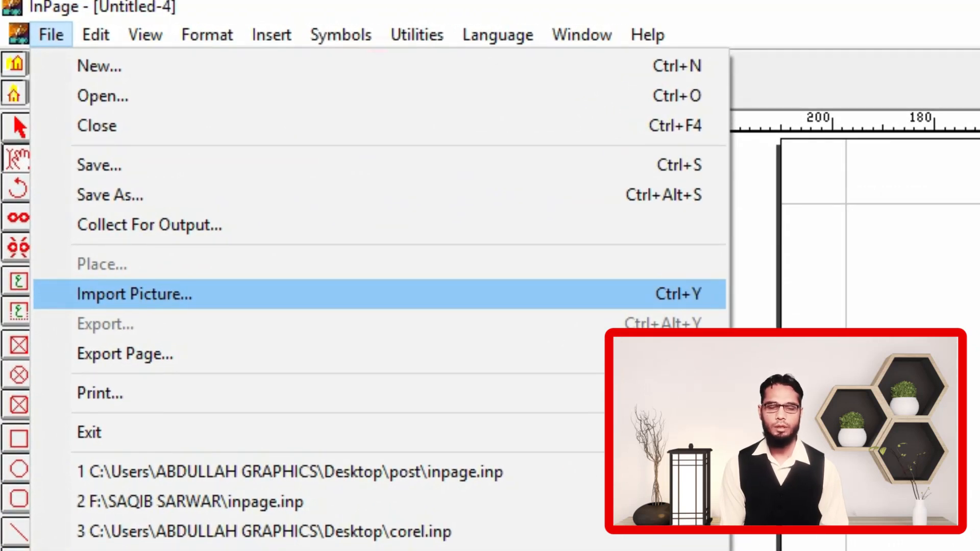
click(134, 294)
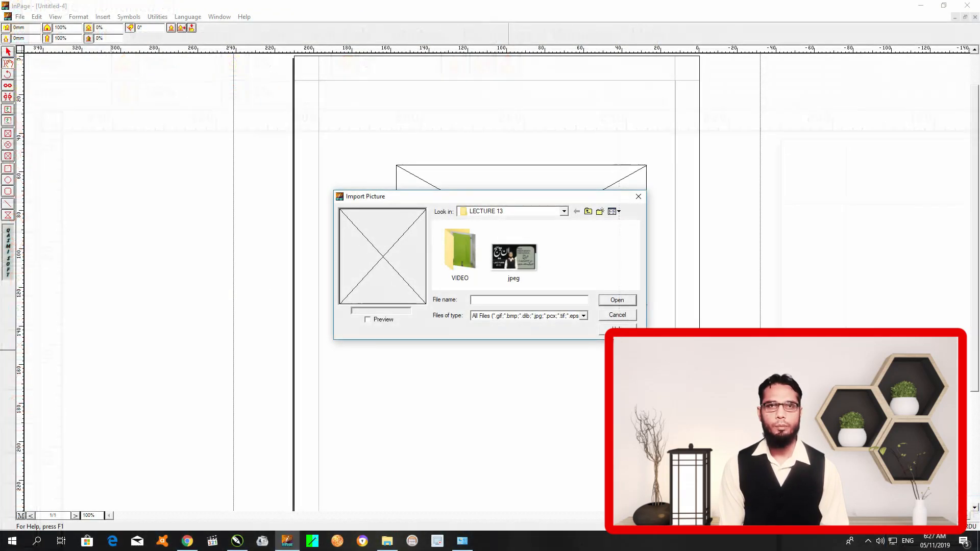
drag(480, 197, 430, 286)
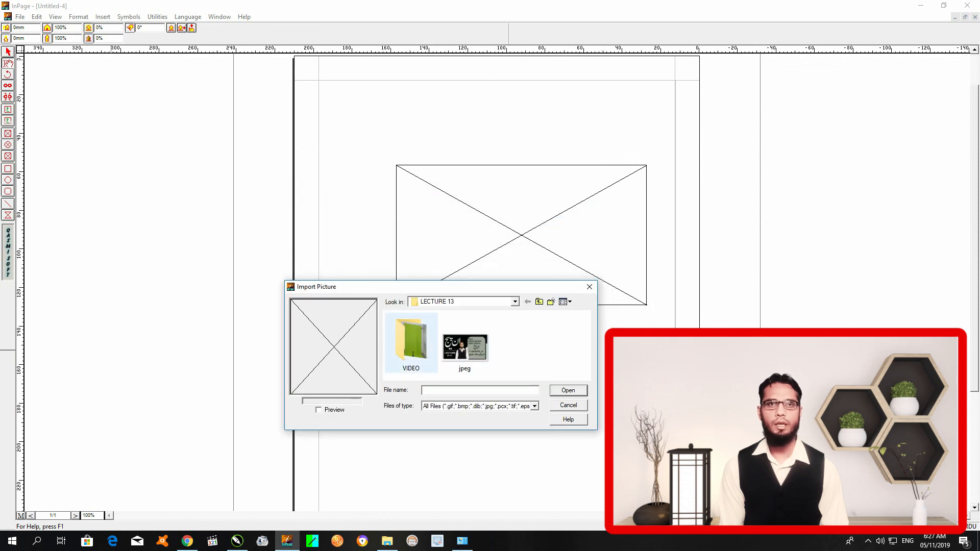
drag(434, 286, 504, 317)
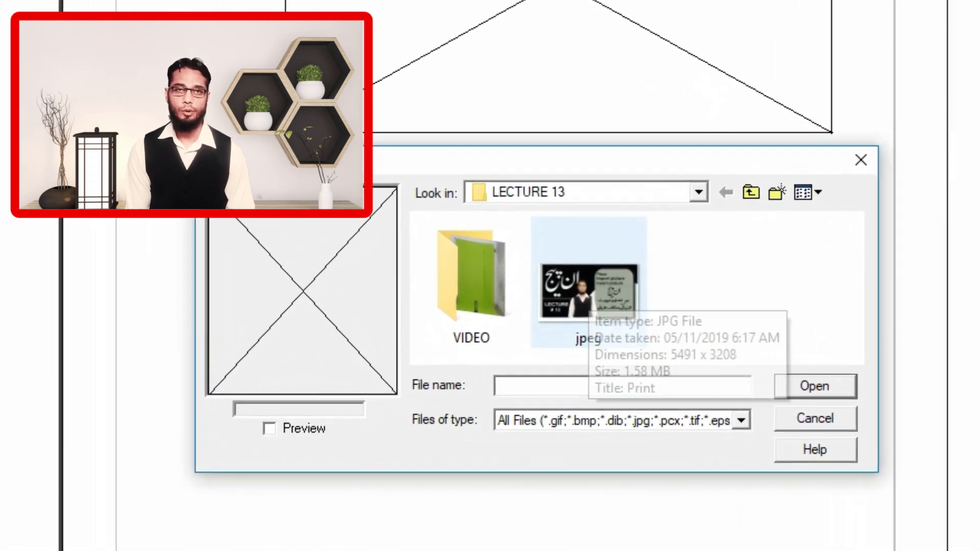
click(587, 296)
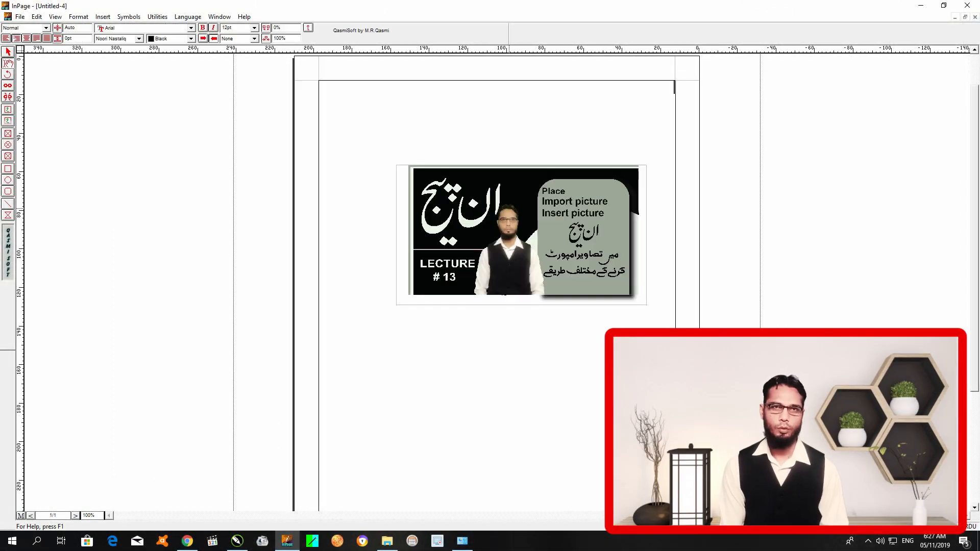
mouse_move(519, 216)
mouse_down()
mouse_move(512, 225)
mouse_move(516, 216)
mouse_up()
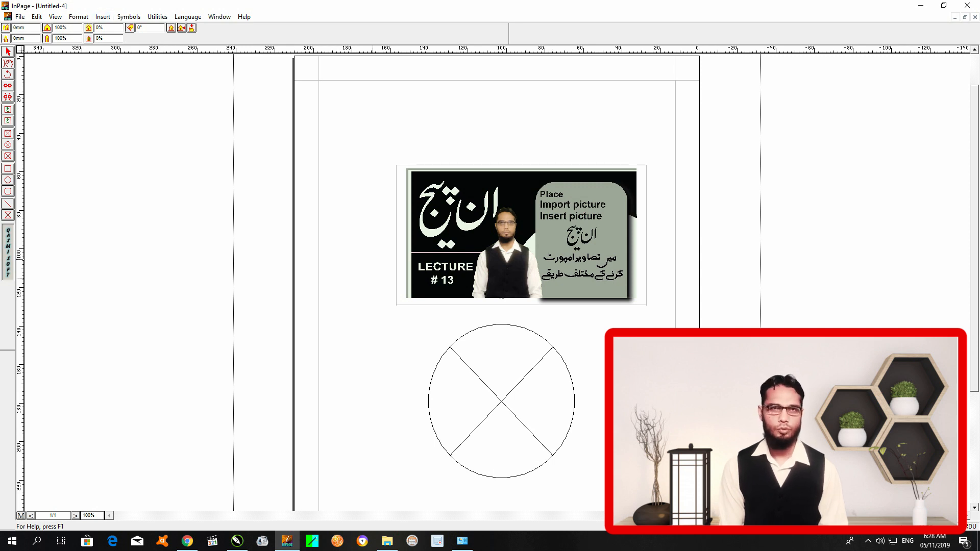
Insert the jpeg picture from the LECTURE 13 folder into the circular picture box below the rectangular one.
click(103, 17)
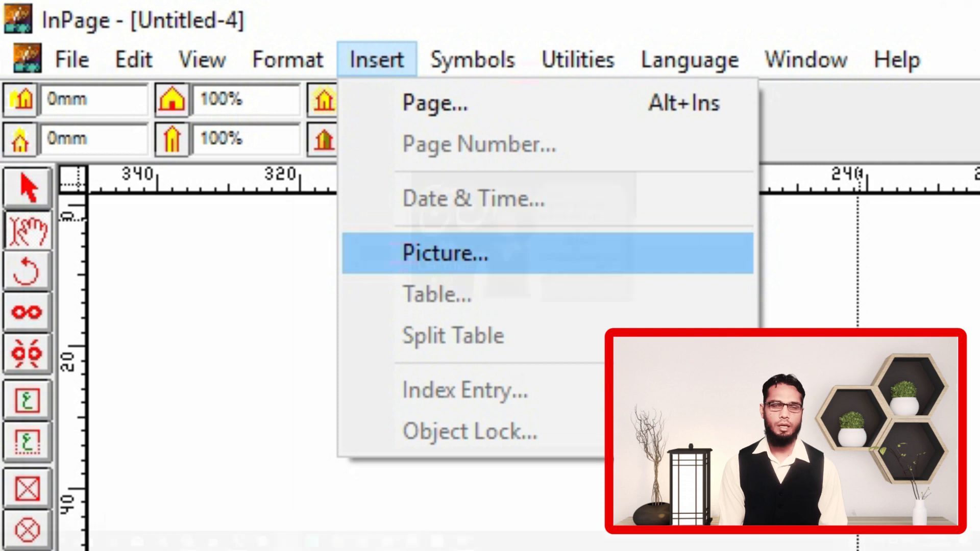
click(445, 253)
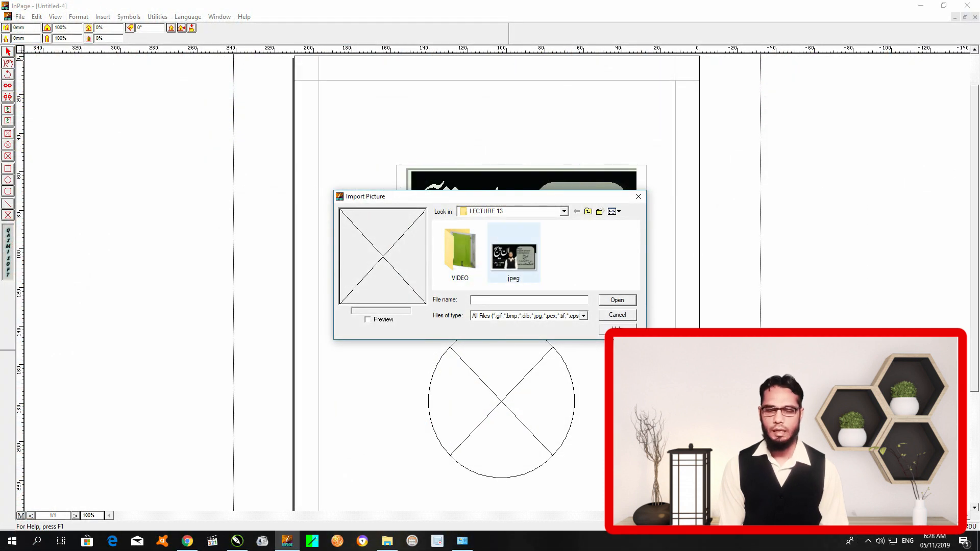
click(514, 253)
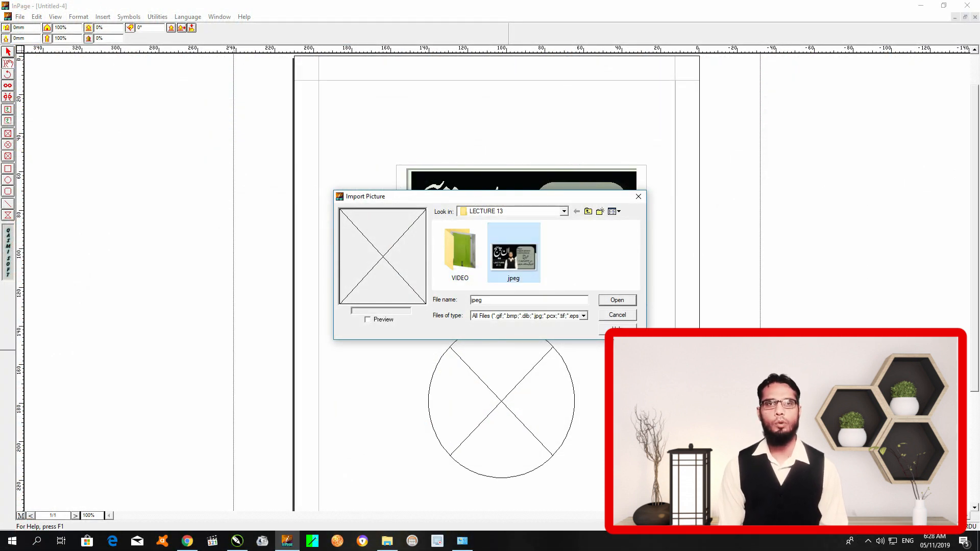
click(618, 300)
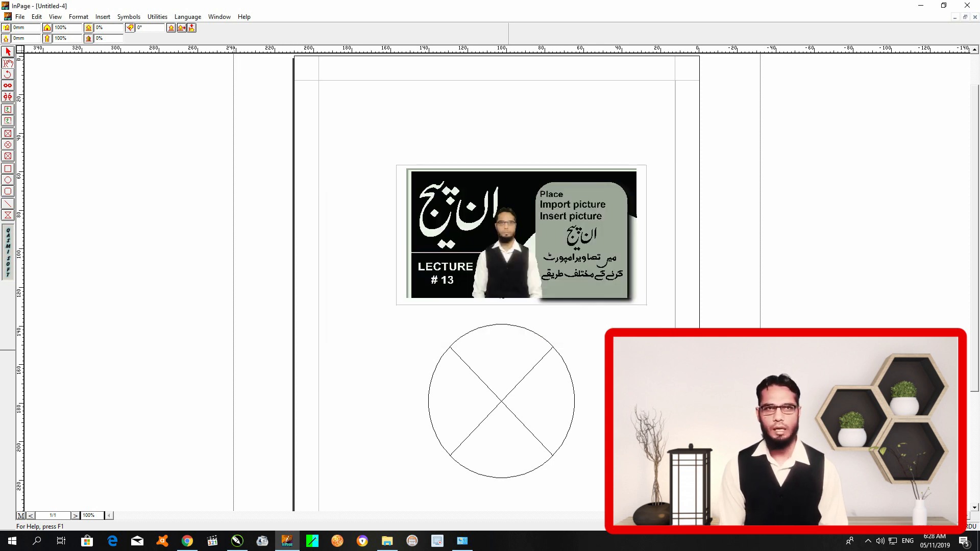
Pan the picture inside the circular box until the two "picture" text lines on the grey-green panel fill the circle.
mouse_move(432, 433)
mouse_down()
mouse_move(562, 402)
mouse_move(527, 407)
mouse_move(539, 407)
mouse_up()
drag(445, 409, 545, 408)
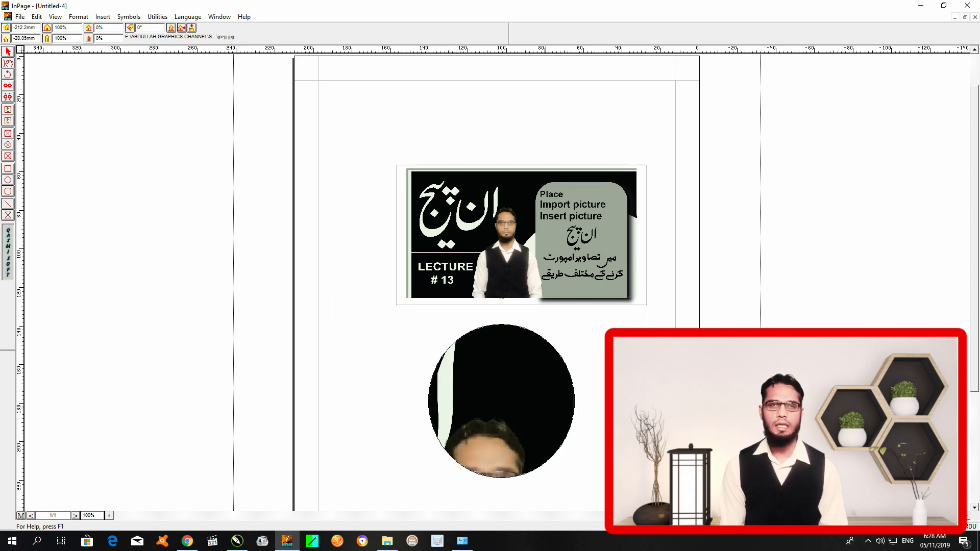
drag(481, 440, 523, 401)
drag(493, 410, 568, 431)
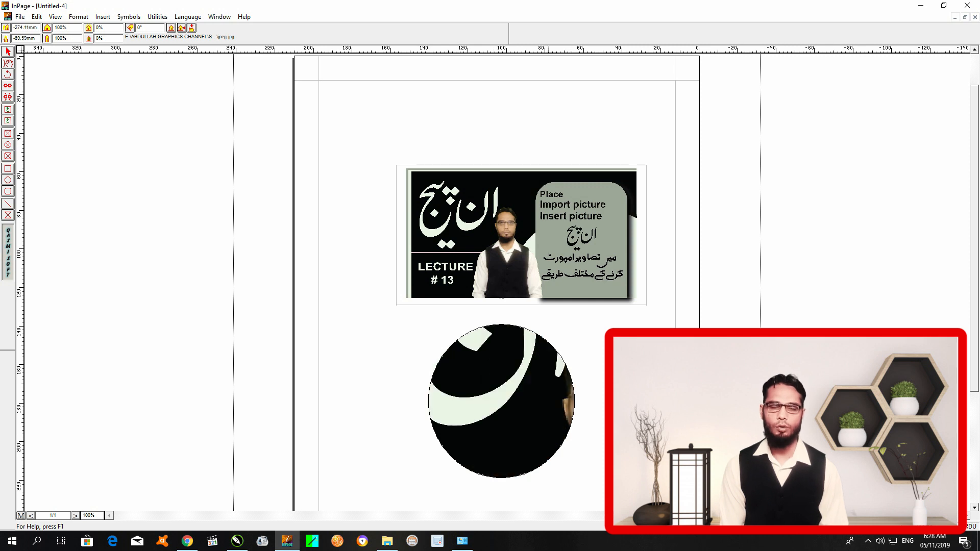
drag(460, 362, 522, 410)
drag(487, 343, 477, 416)
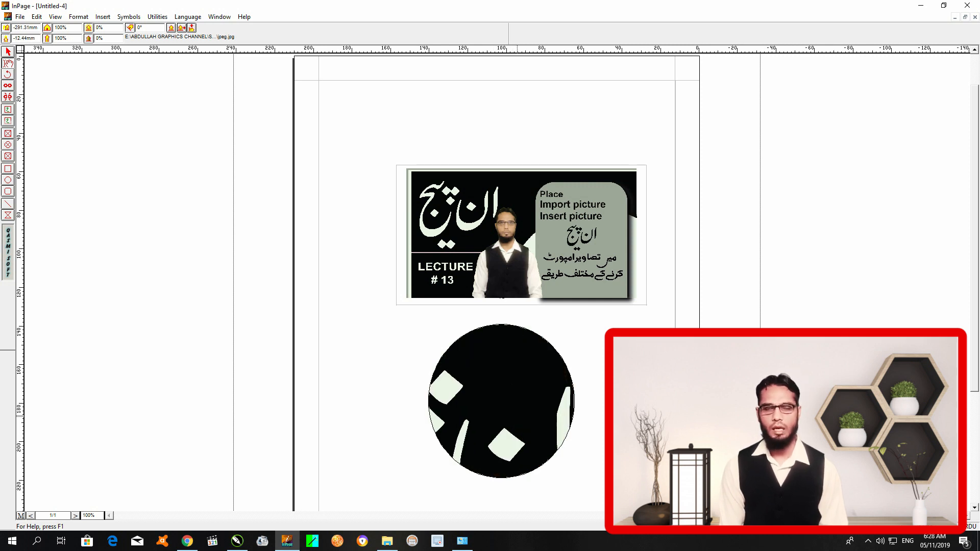
drag(538, 404, 467, 379)
drag(533, 406, 468, 376)
drag(535, 380, 482, 398)
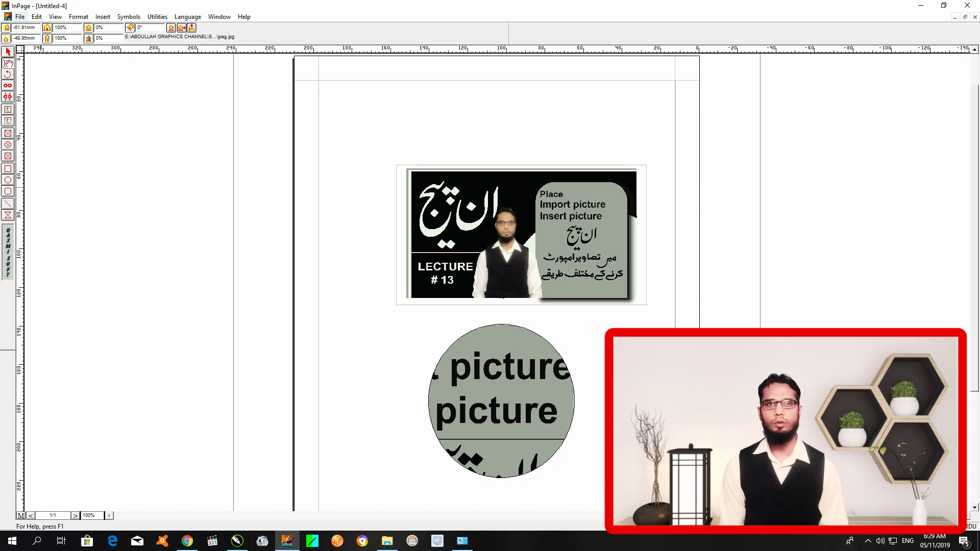
Compare the availability of the Place and Import Picture commands with and without a picture box selected.
click(20, 17)
click(19, 16)
click(7, 52)
click(19, 17)
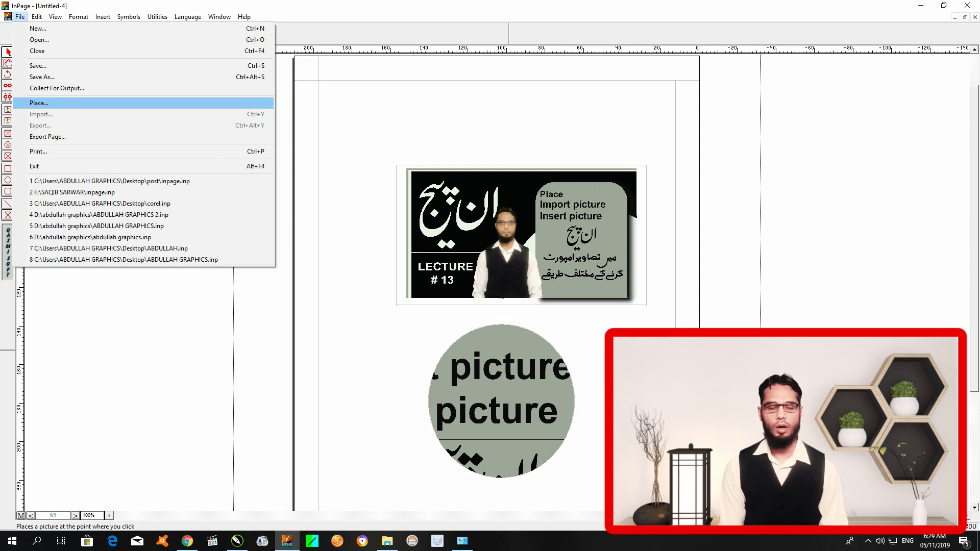
click(337, 119)
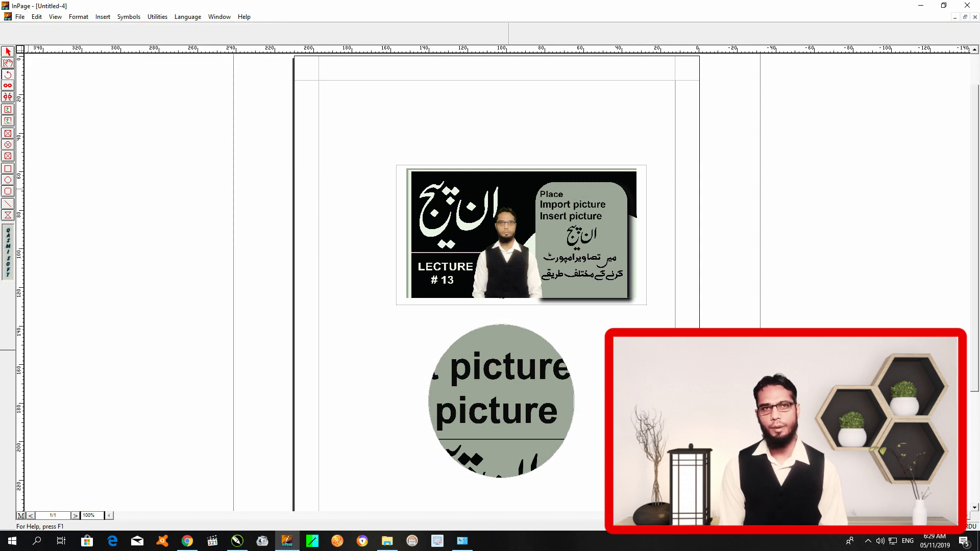
click(8, 63)
click(469, 204)
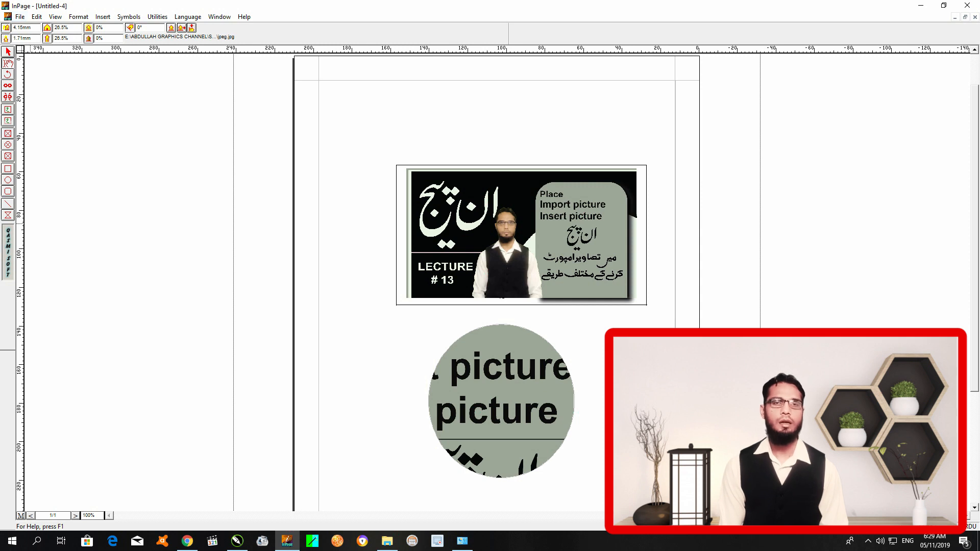
Draw a rounded-corner picture box above the rectangular one and import the jpeg picture from the LECTURE 13 folder, positioning it inside the frame.
click(8, 156)
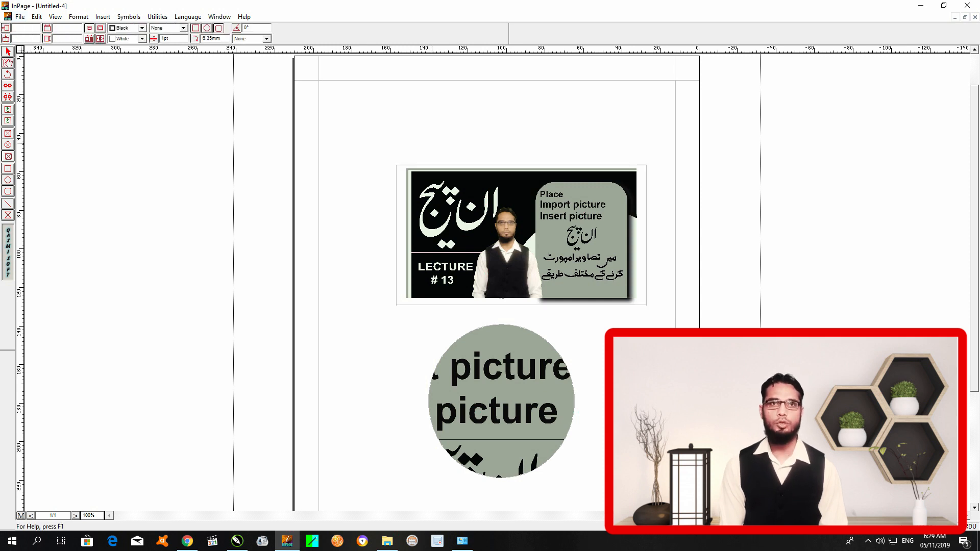
drag(419, 91, 563, 150)
click(20, 17)
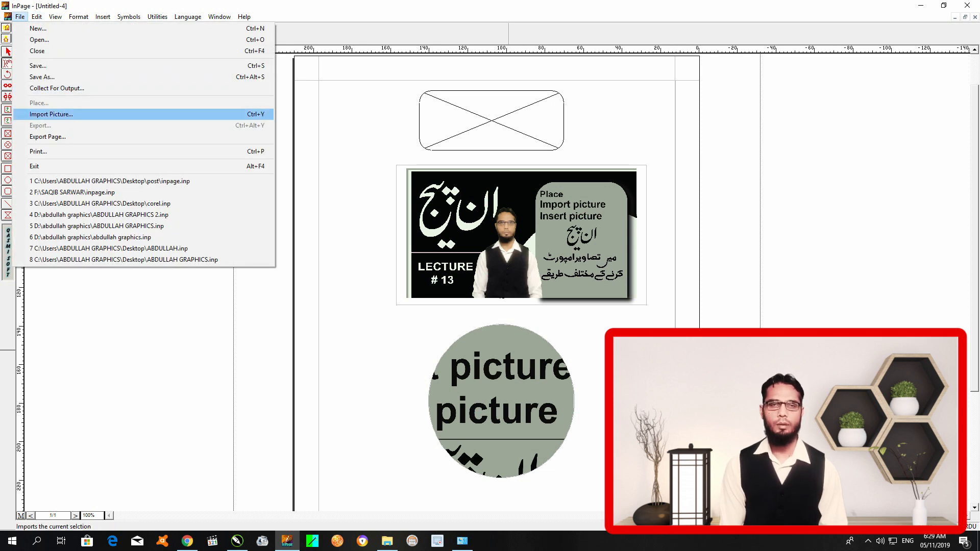
click(51, 114)
click(513, 258)
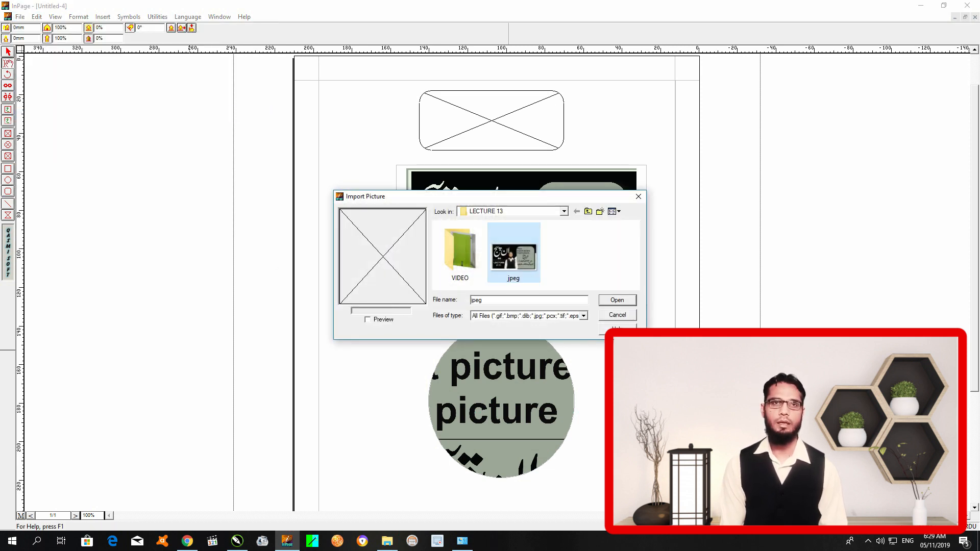
click(616, 300)
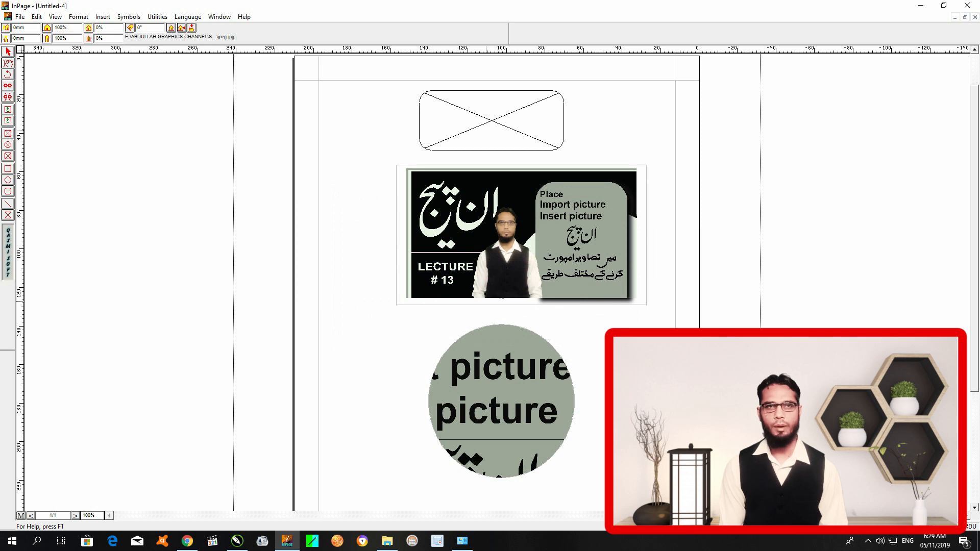
mouse_move(491, 121)
mouse_down()
mouse_move(492, 133)
mouse_move(488, 124)
mouse_up()
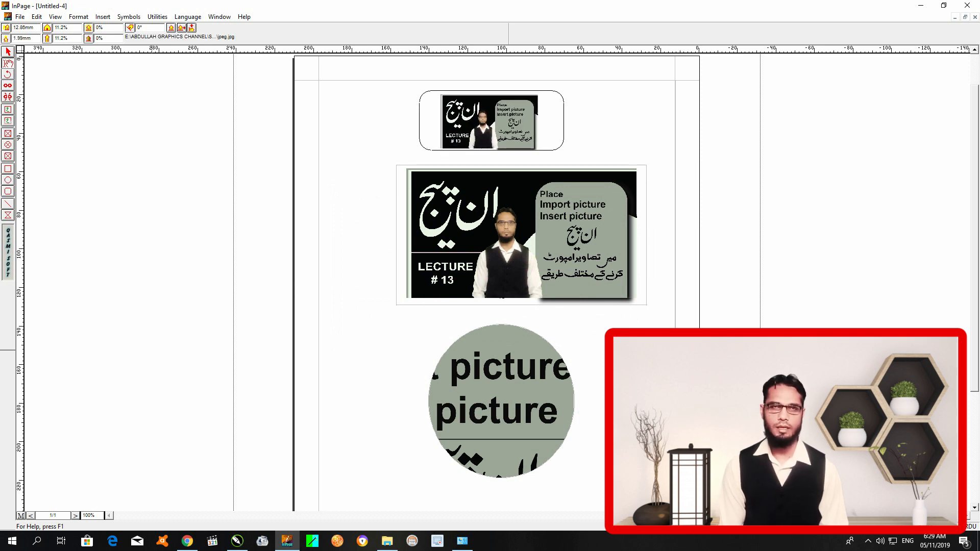
Use Insert Picture to load the jpeg picture from the LECTURE 13 folder into the rounded box and shift it within the frame.
click(102, 17)
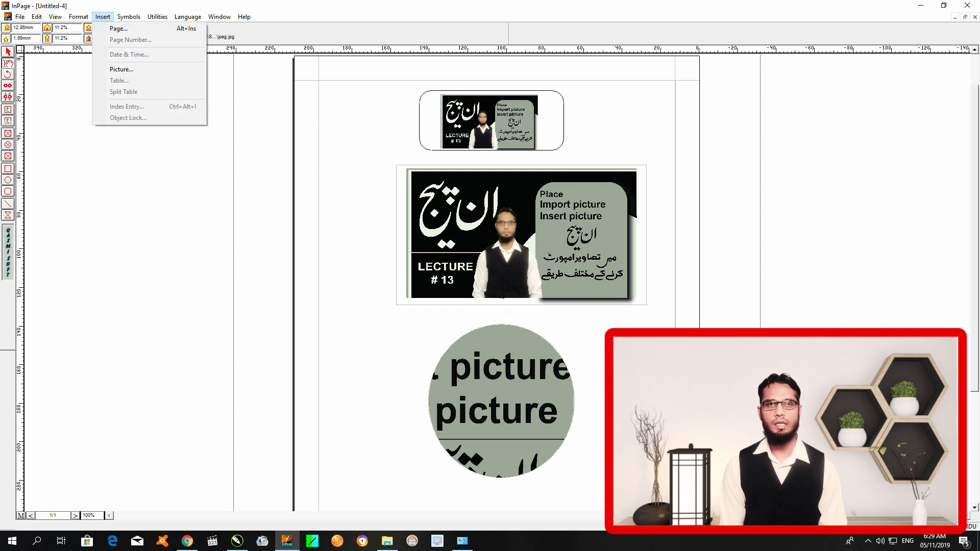
click(103, 17)
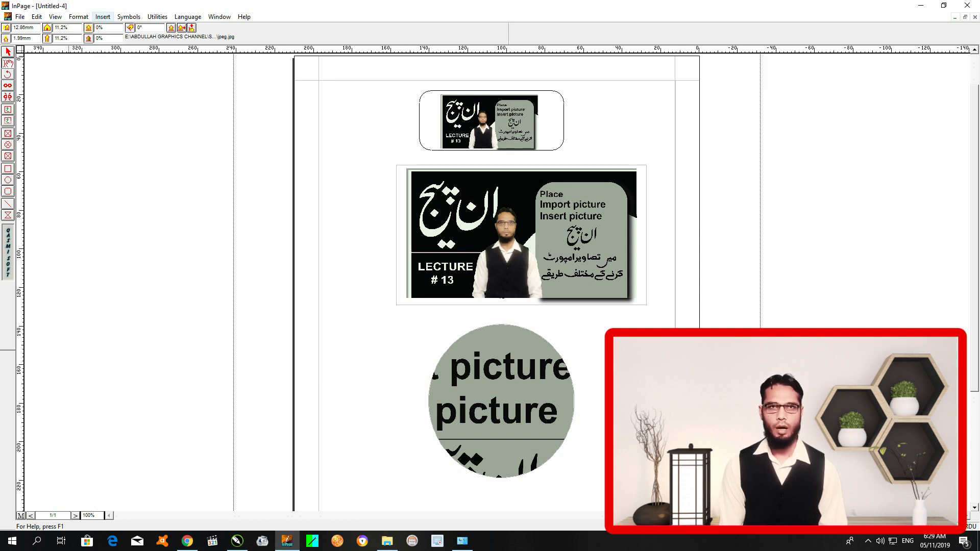
click(102, 17)
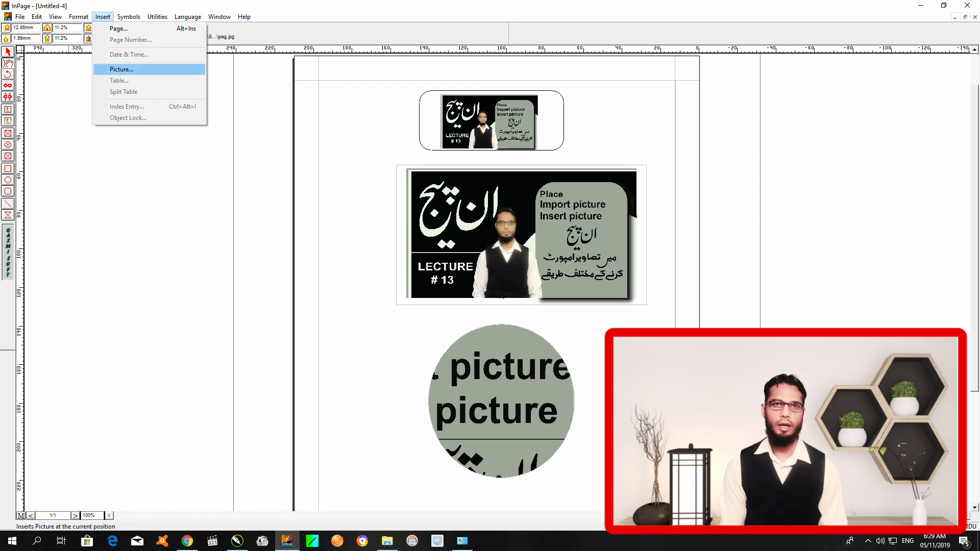
click(122, 69)
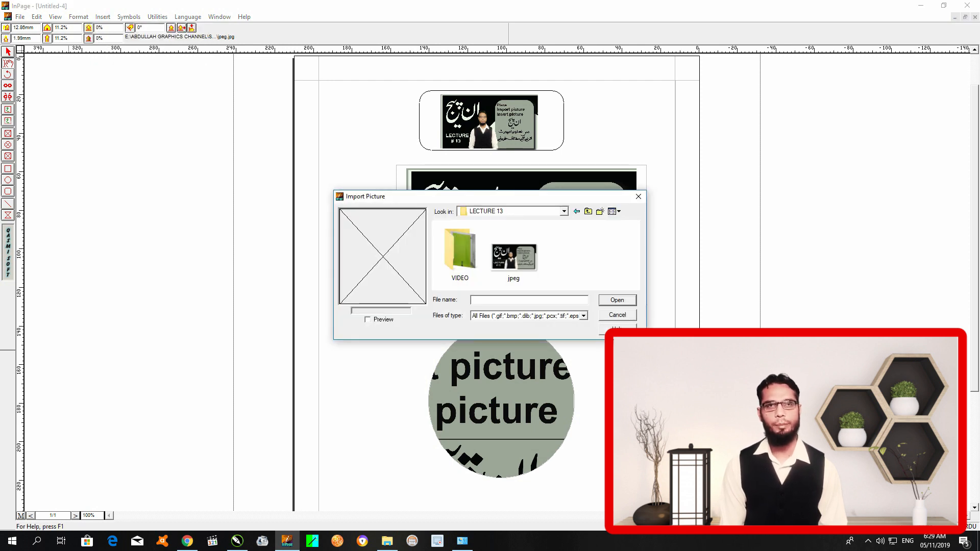
click(513, 254)
click(617, 300)
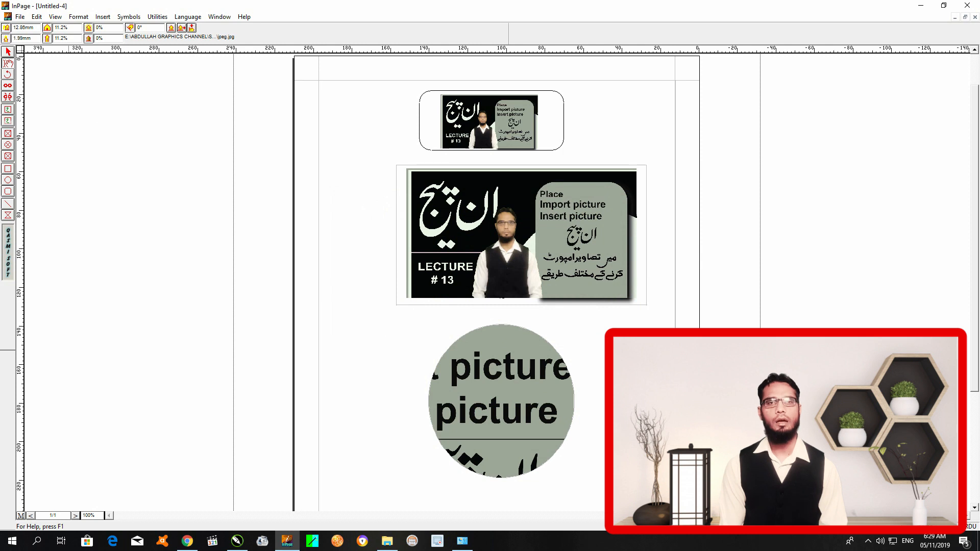
drag(486, 128, 478, 112)
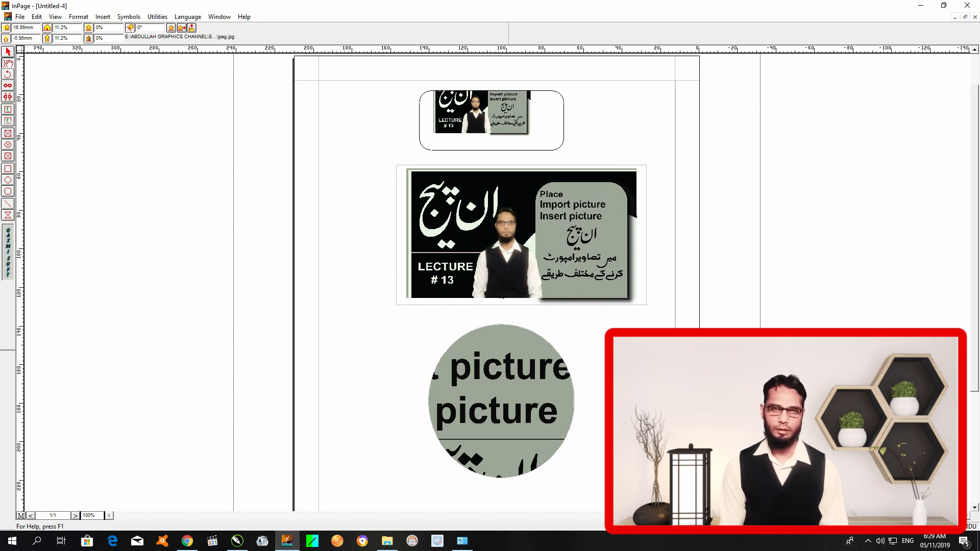
drag(479, 113, 489, 115)
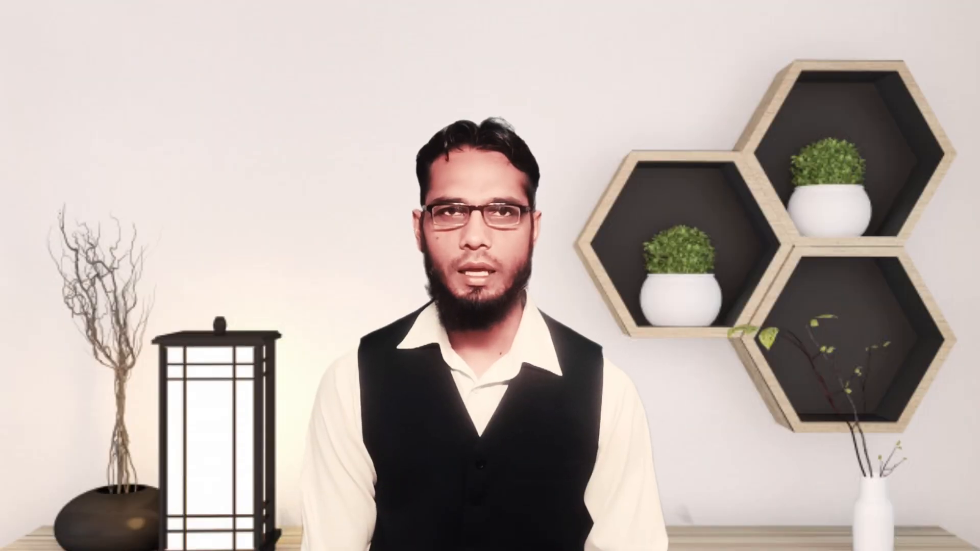